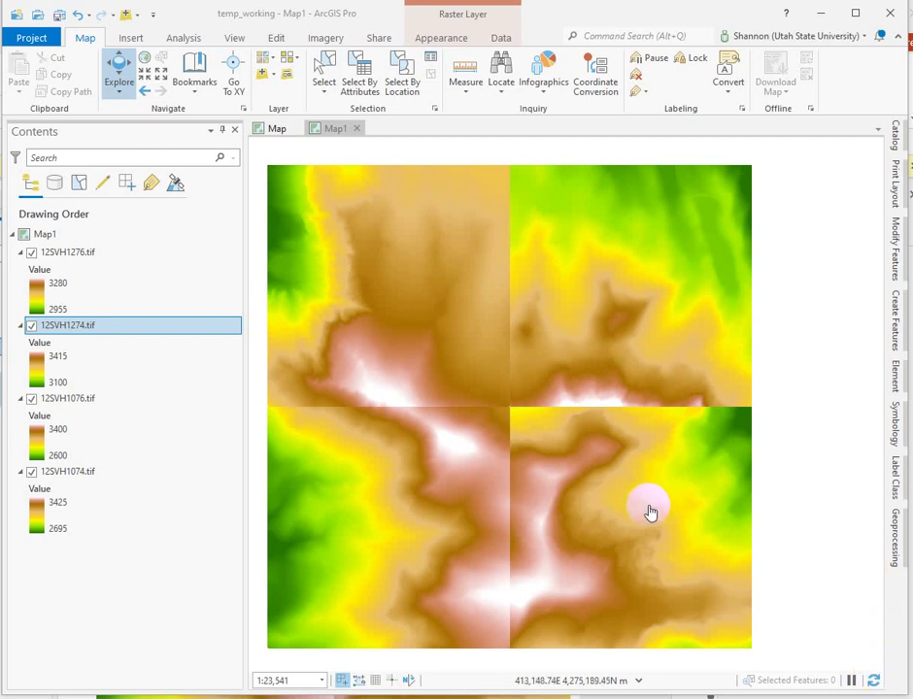
Open the Mosaic To New Raster tool from the Geoprocessing side tab.
left_click(895, 533)
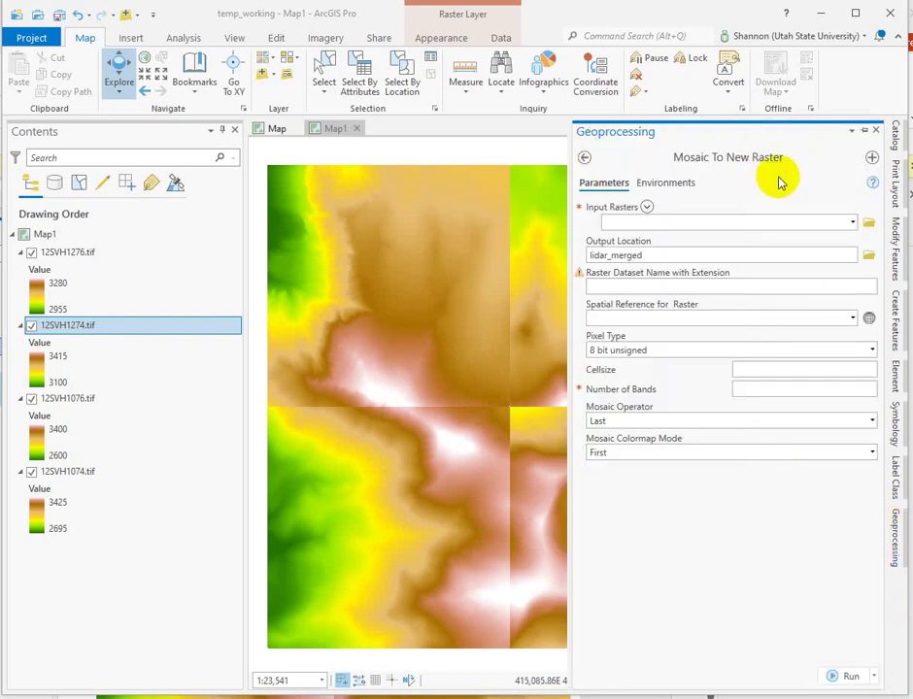
Add 12SVH1276, 12SVH1274, 12SVH1076 and 12SVH1074 tifs as the four input rasters.
left_click(852, 222)
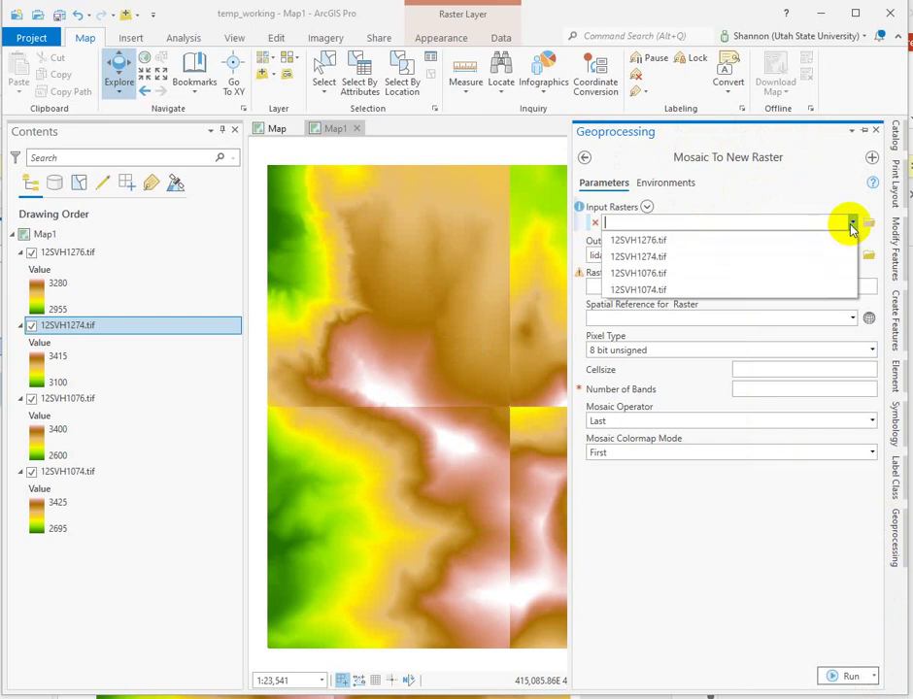
left_click(718, 245)
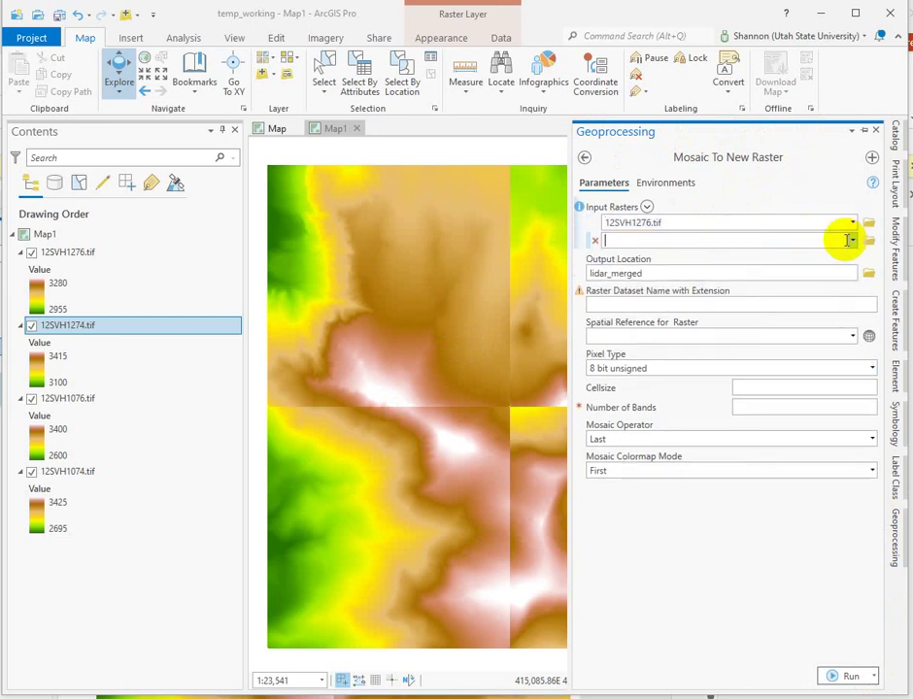
left_click(851, 242)
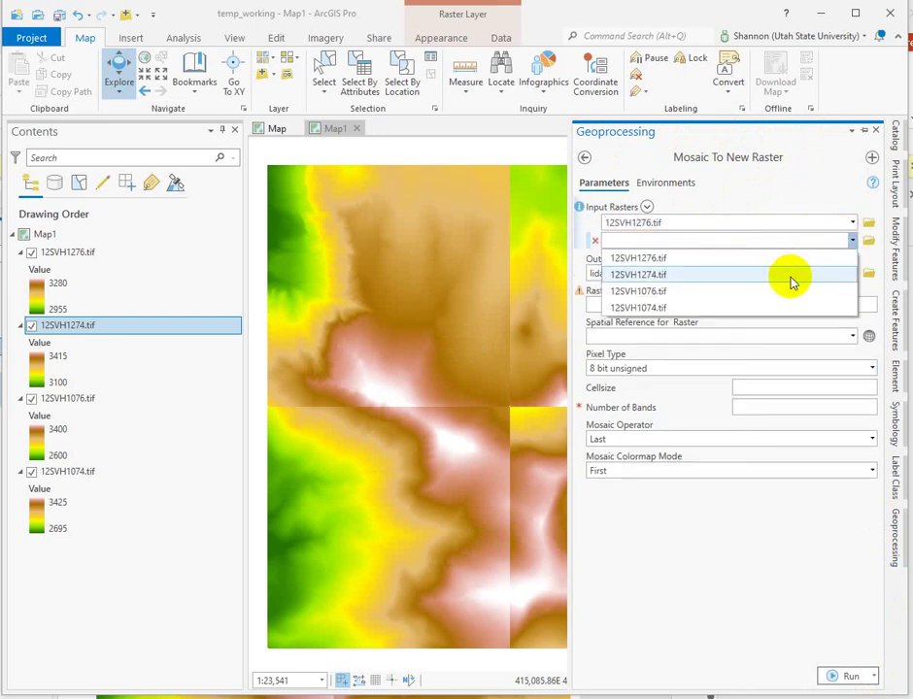
left_click(794, 275)
left_click(853, 260)
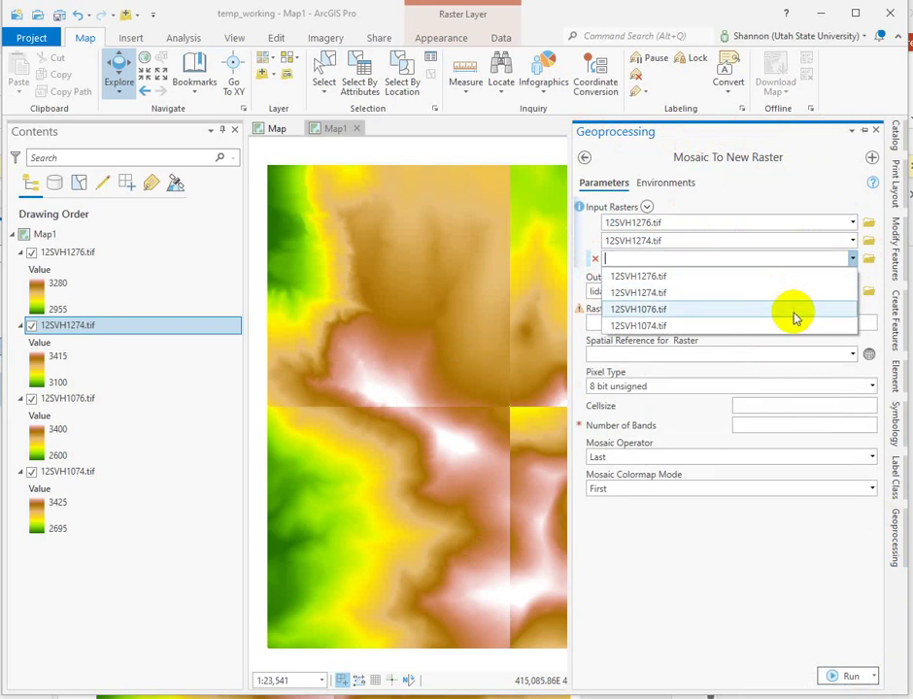
left_click(790, 310)
left_click(854, 278)
left_click(805, 343)
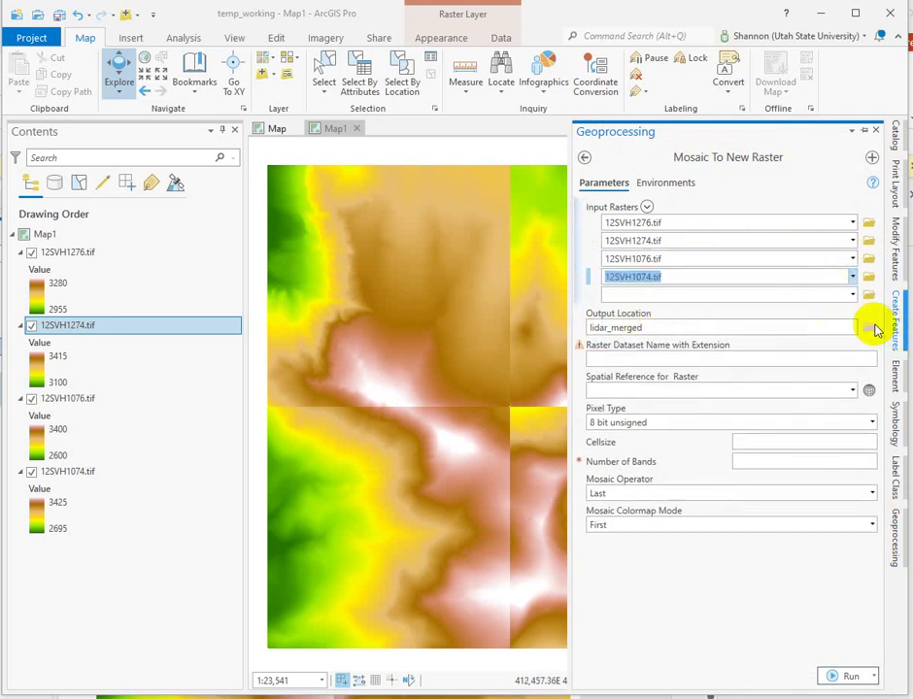
Set the output location to the lidar_merged folder and name the raster monroe_mtn_lidar.
left_click(868, 329)
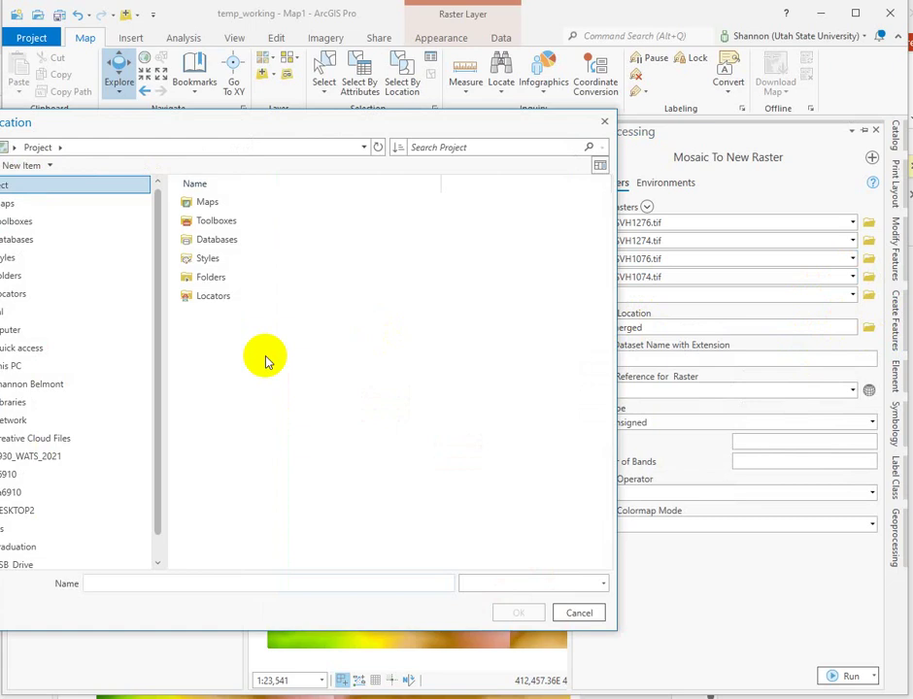
left_click(163, 147)
left_click(218, 396)
left_click(512, 614)
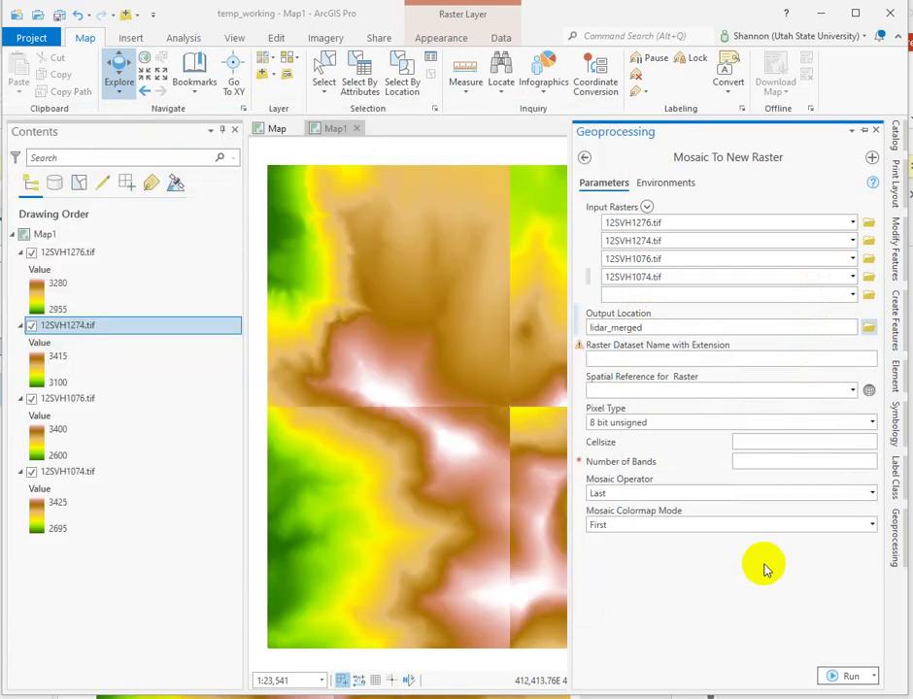
left_click(670, 360)
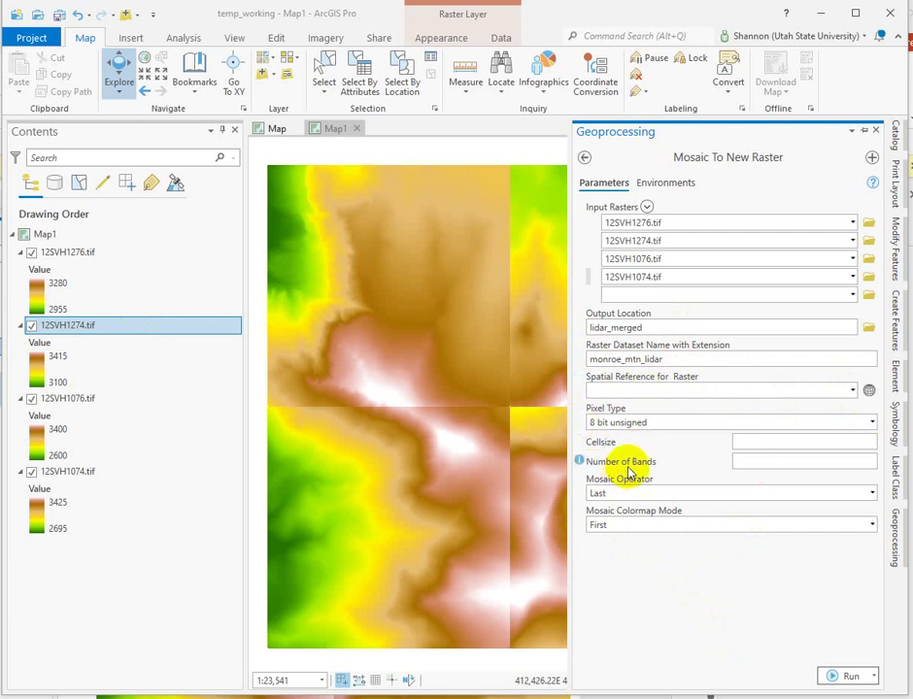
Review the raster information in the 12SVH1276.tif layer properties.
right_click(55, 254)
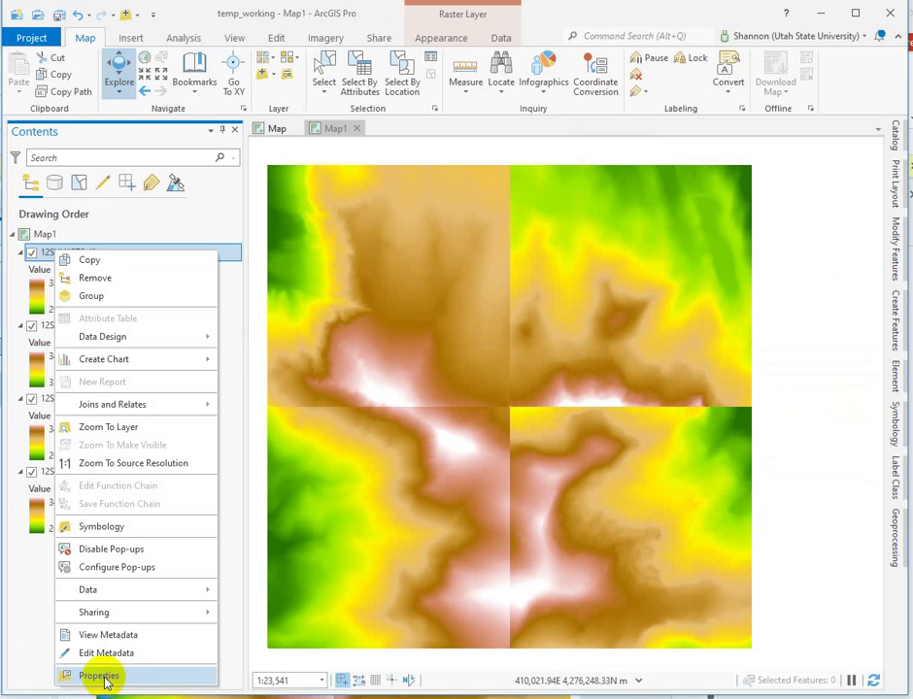
left_click(105, 677)
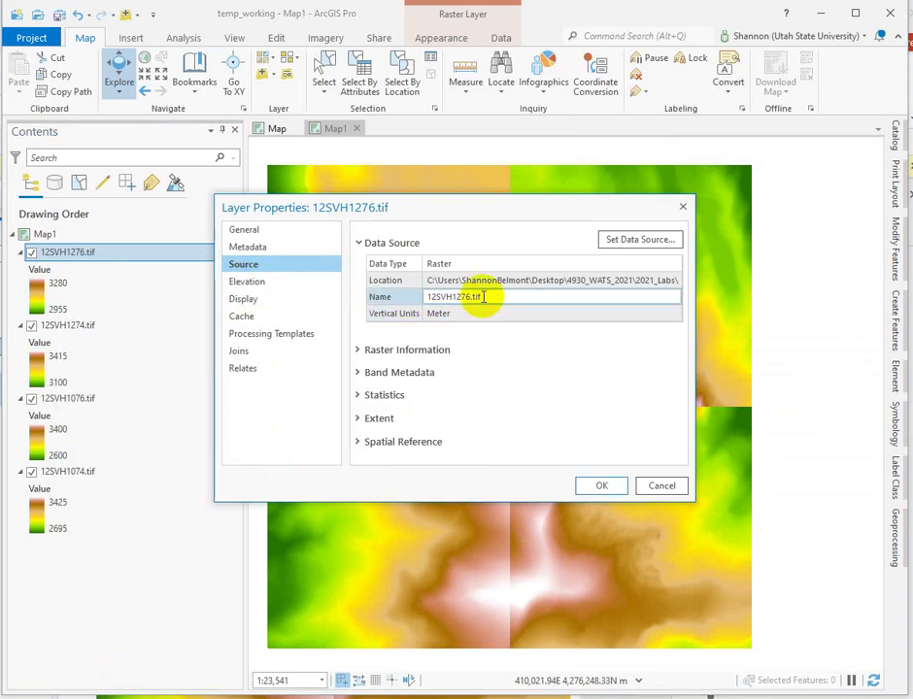
left_click(362, 350)
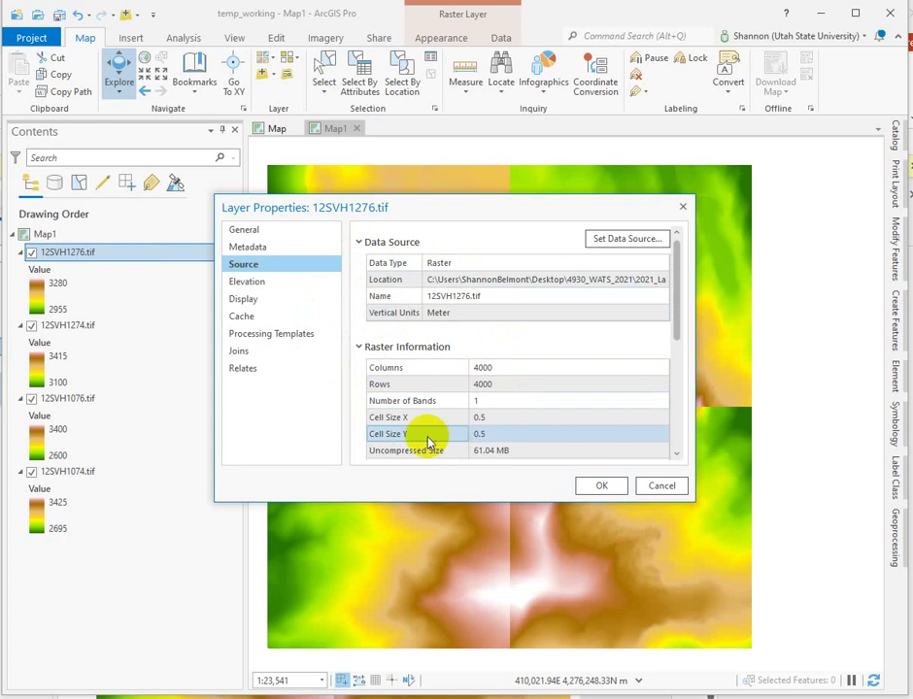
left_click_drag(678, 317, 679, 362)
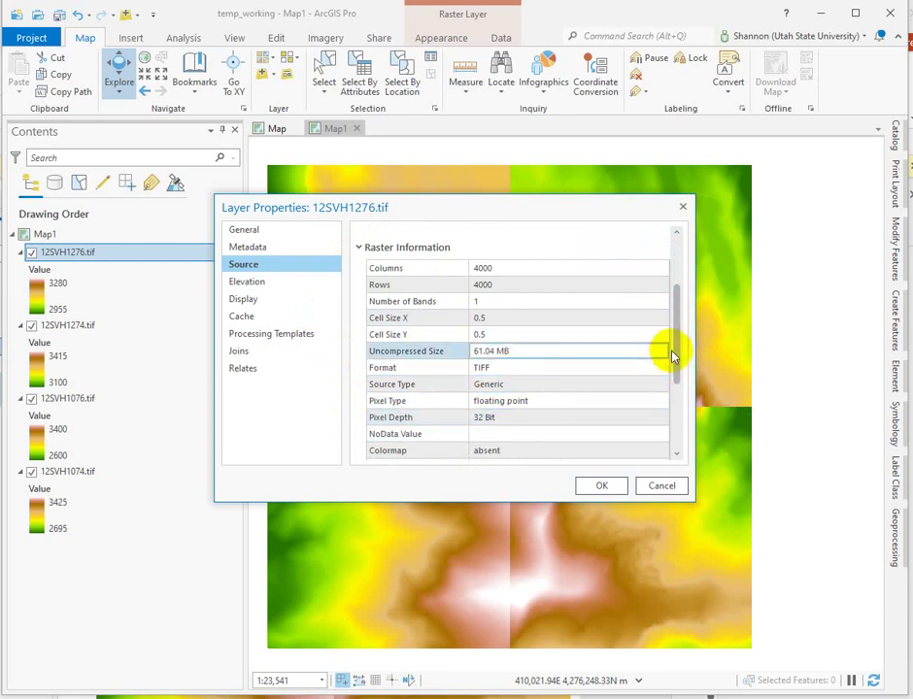
left_click_drag(681, 354, 679, 416)
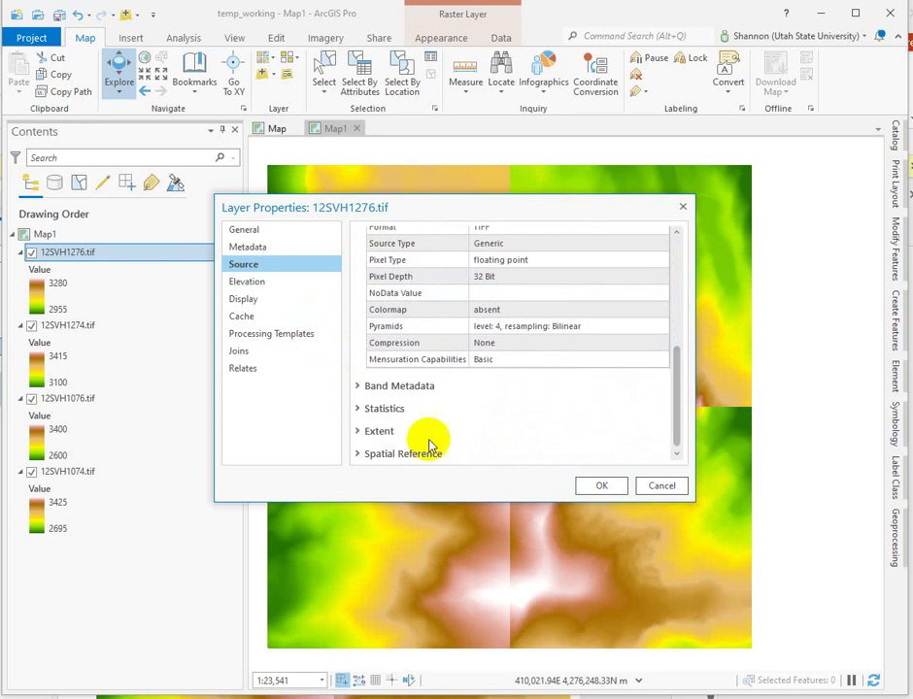
Confirm the tile is NAD 1983 (2011) UTM Zone 12N, then return to the mosaic tool.
left_click(359, 453)
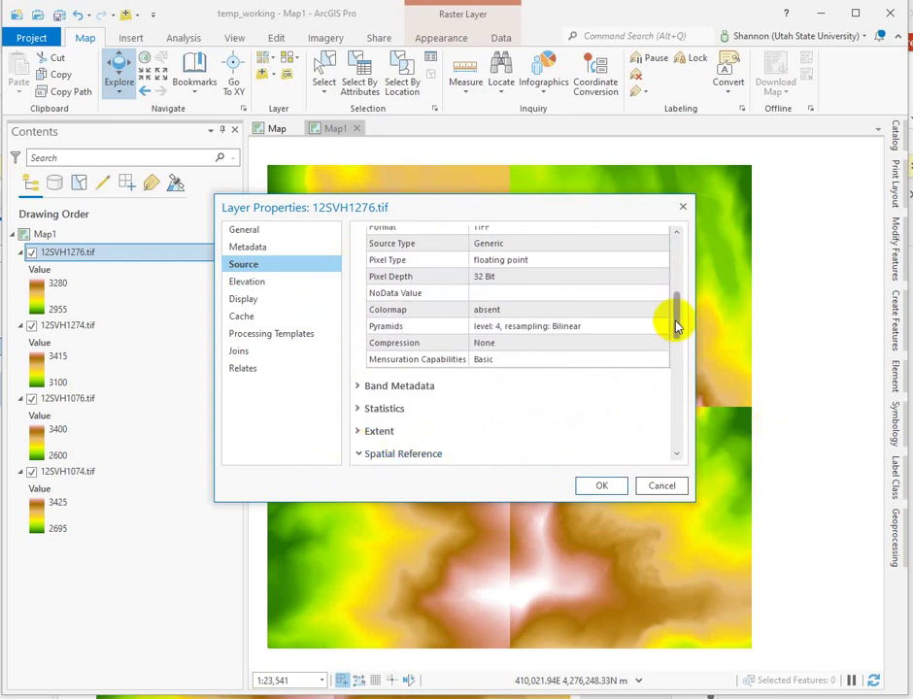
left_click_drag(677, 322, 678, 355)
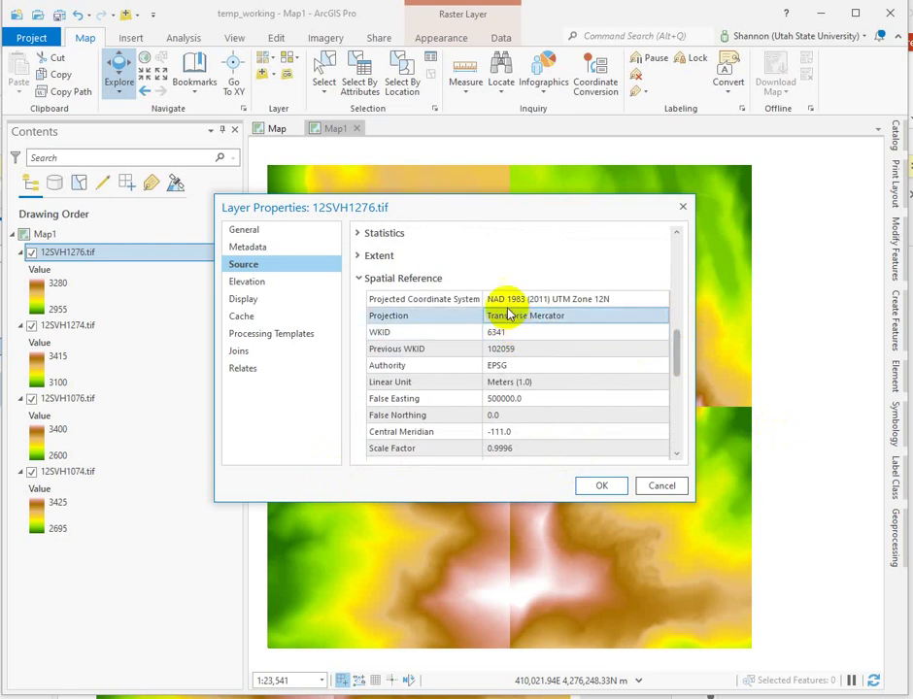
left_click(613, 297)
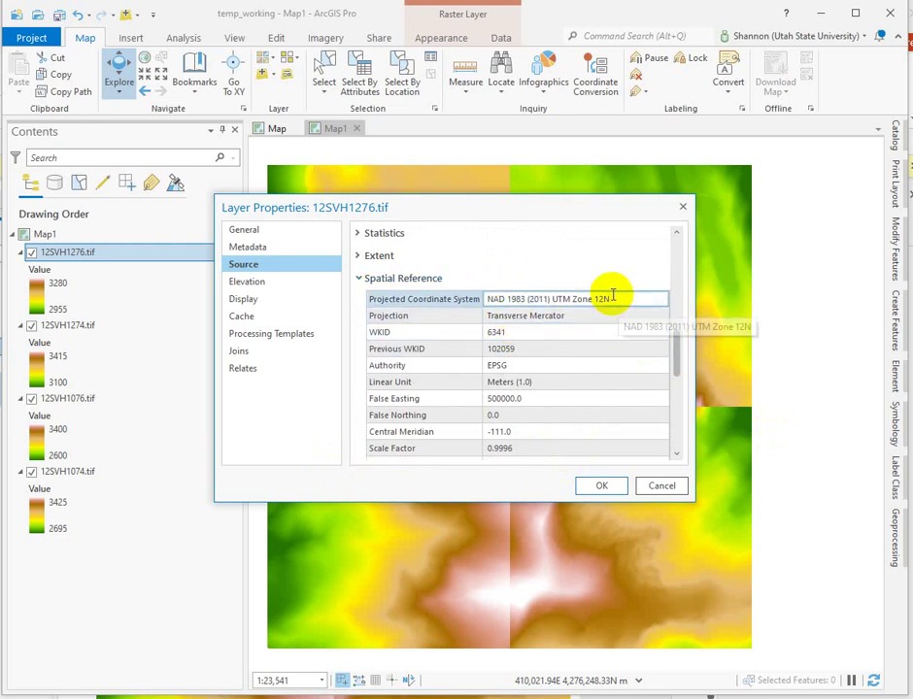
left_click(601, 485)
left_click(897, 540)
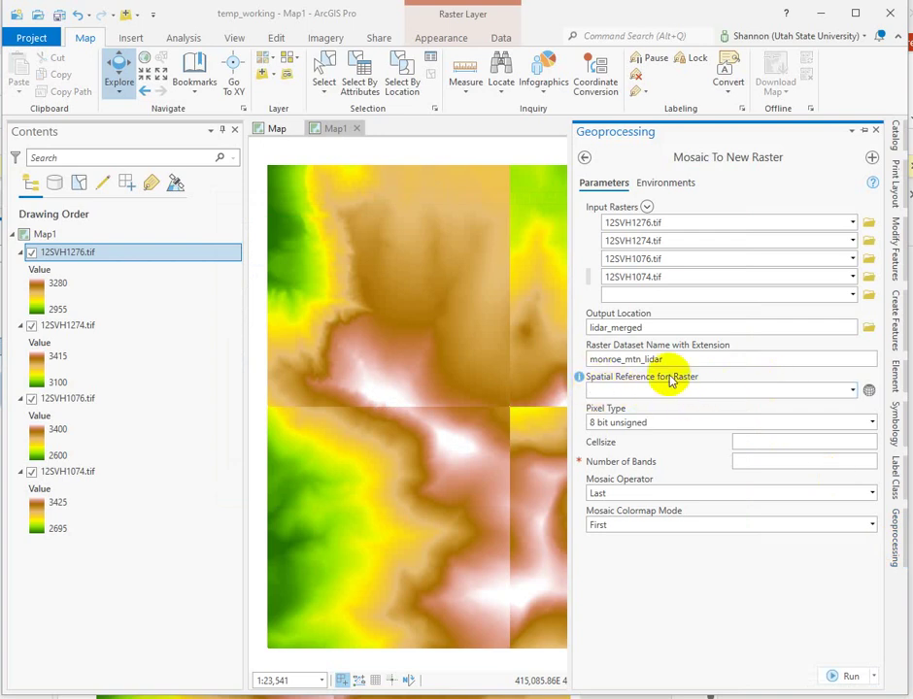
Use a tile's UTM Zone 12N spatial reference, 32 bit float, cellsize 0.5, and rename output mon_lidar.
left_click(853, 391)
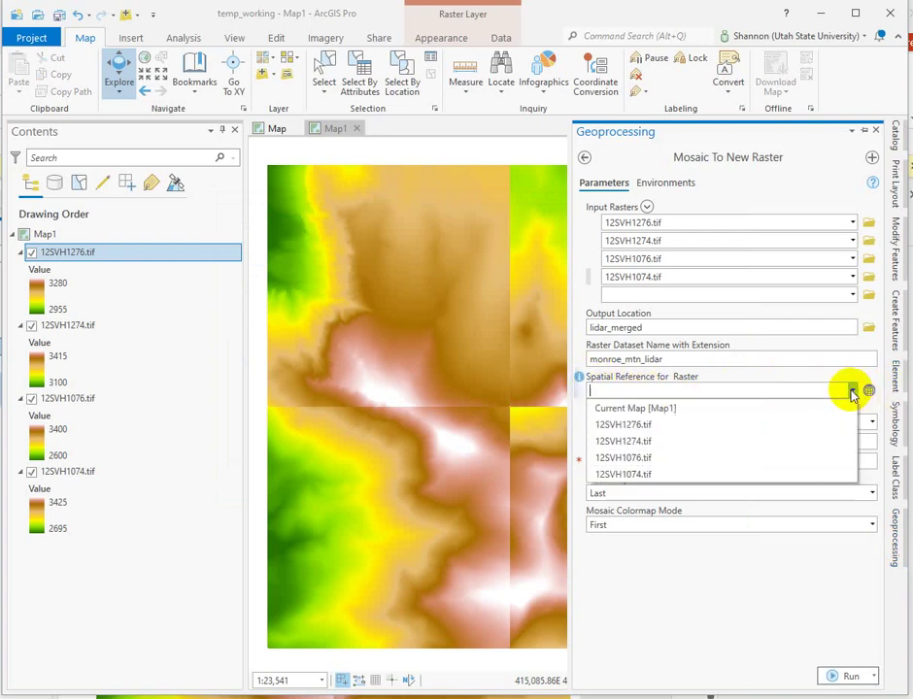
left_click(614, 424)
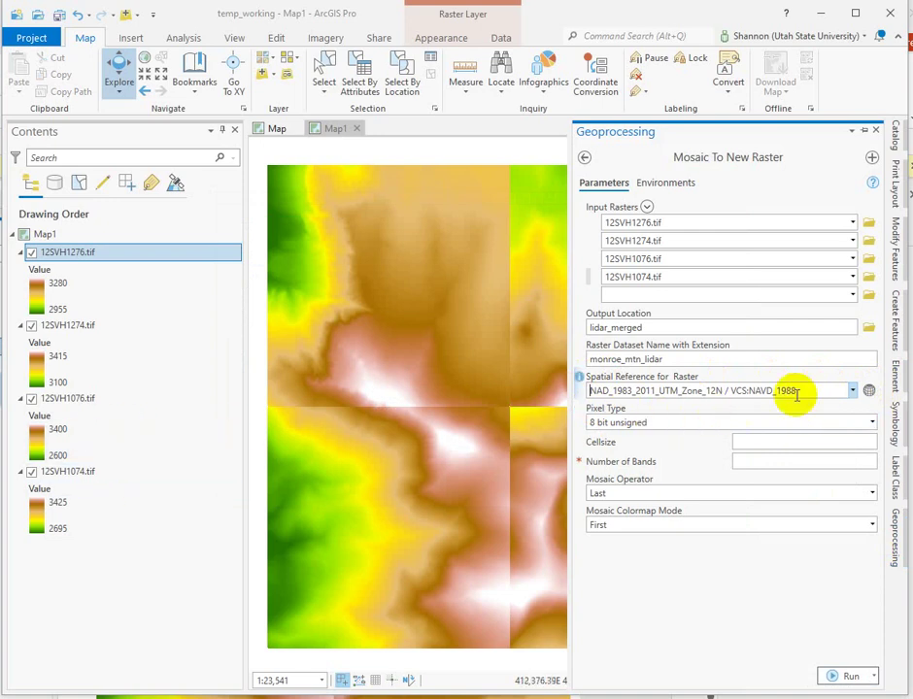
left_click(871, 425)
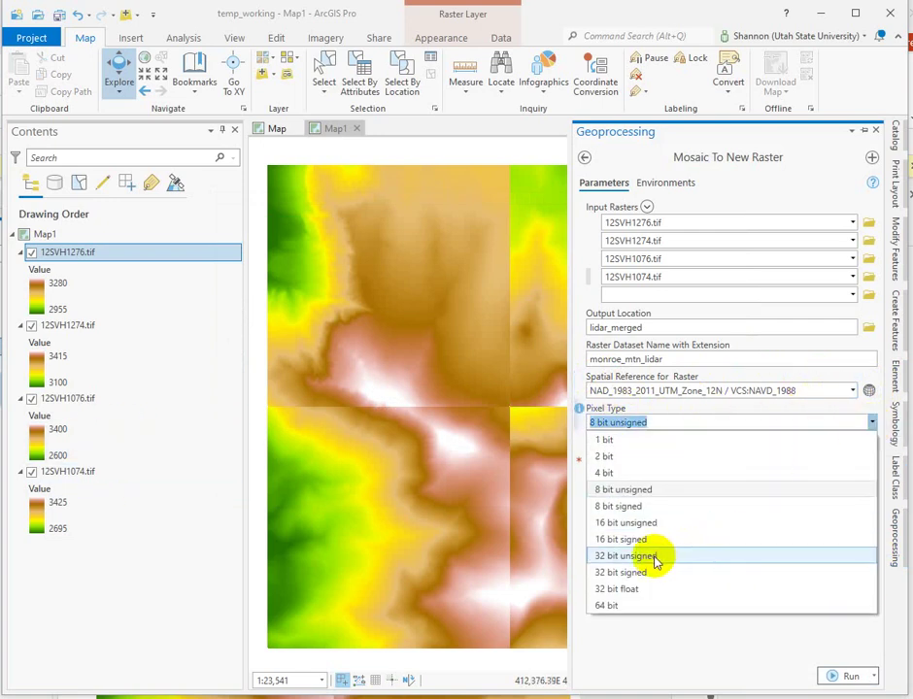
left_click(641, 588)
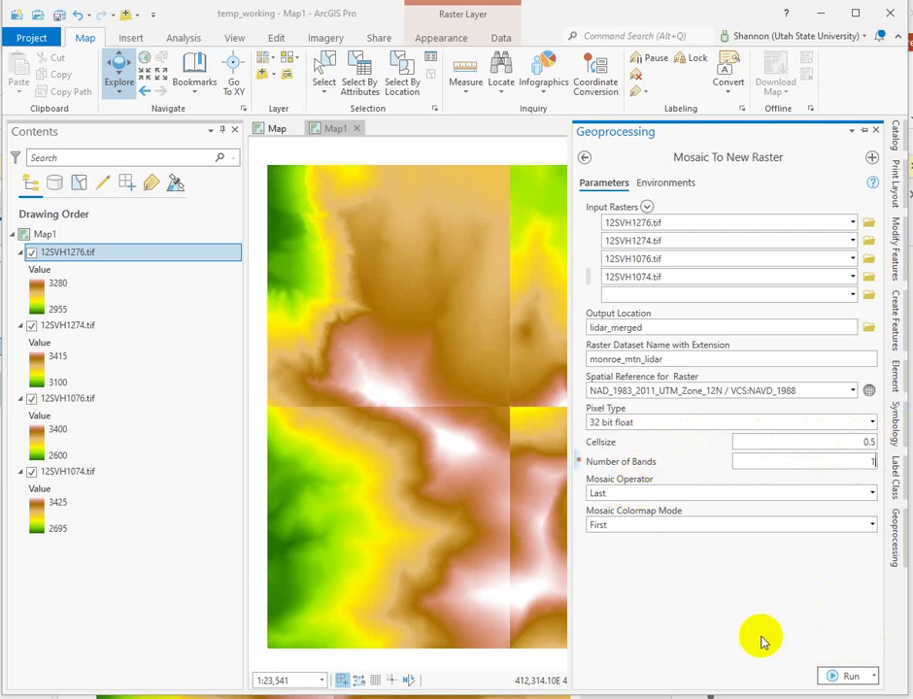
left_click(853, 677)
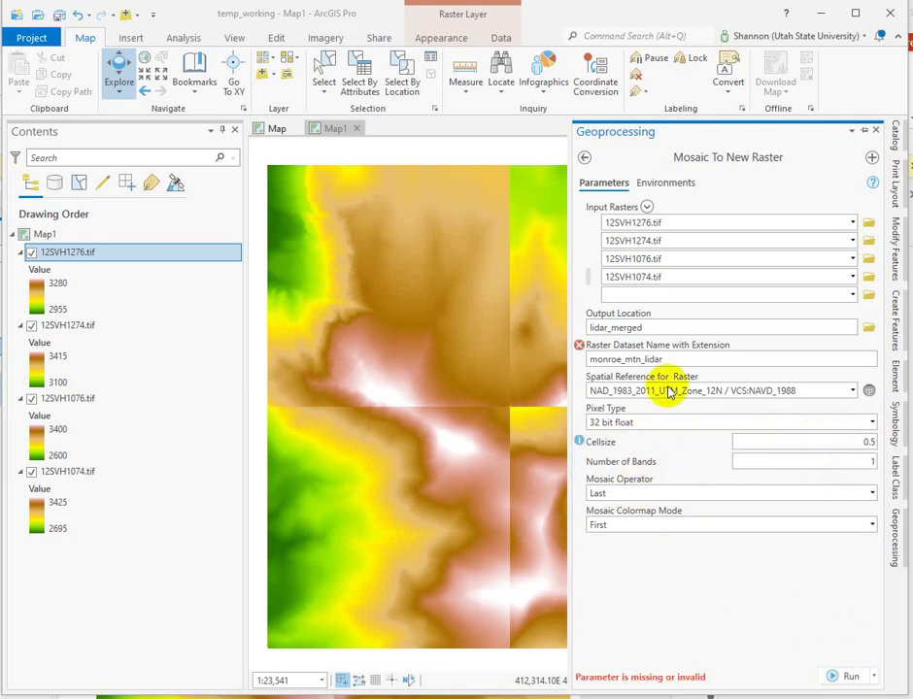
left_click(691, 358)
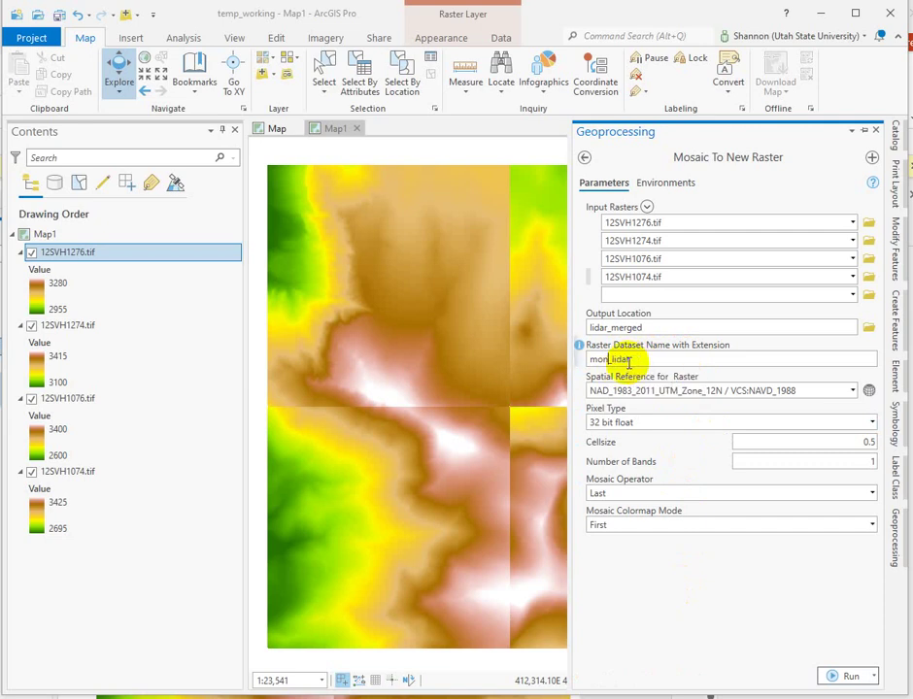
Run the mosaic to create mon_lidar (2601.82–3422.96), then close the tool.
left_click(851, 680)
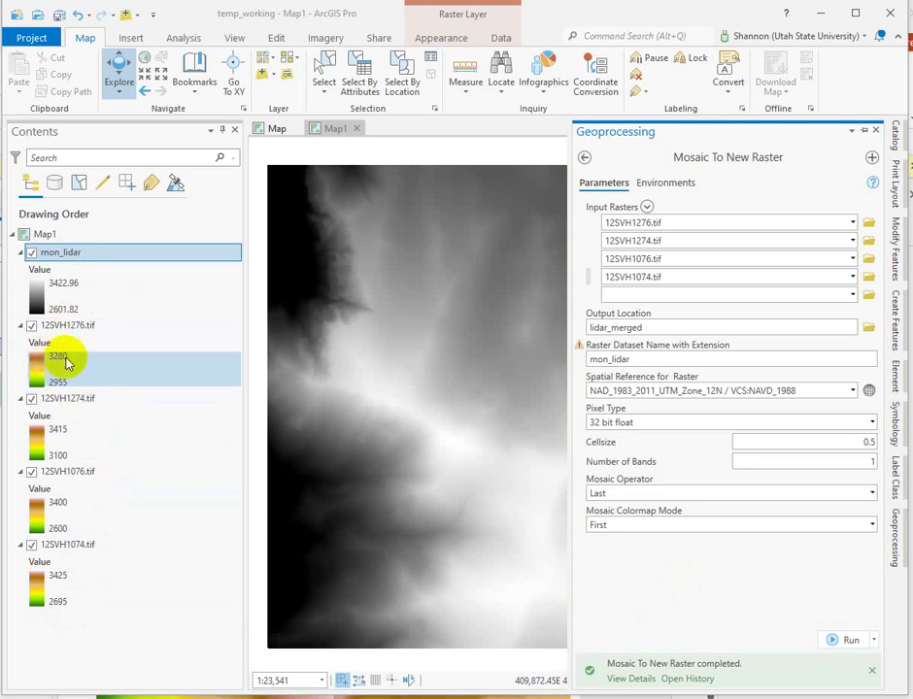
left_click(57, 577)
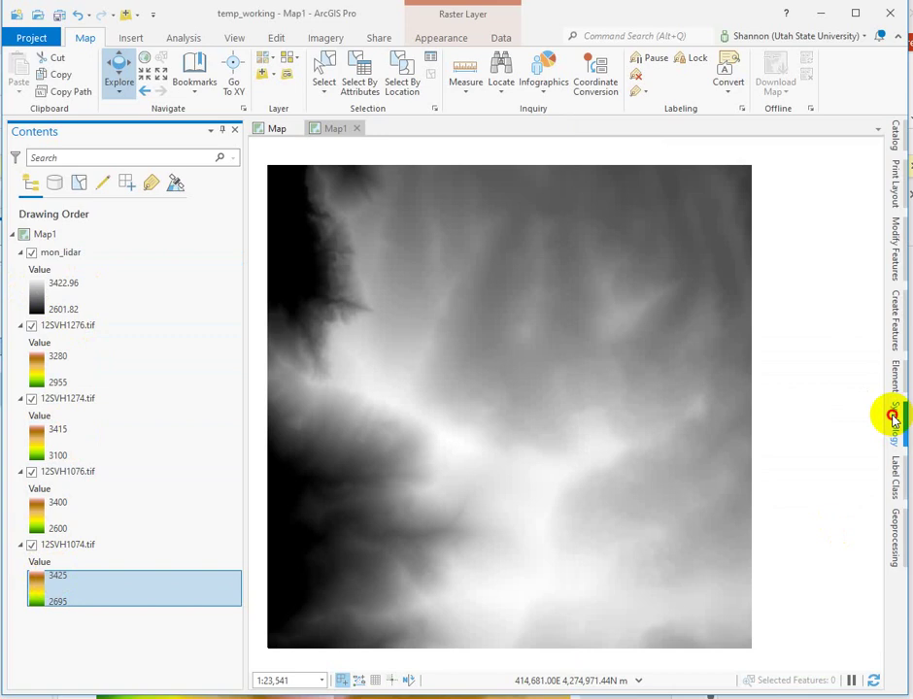
Open the Symbology pane, then close it after it shows a tile's settings.
left_click(893, 418)
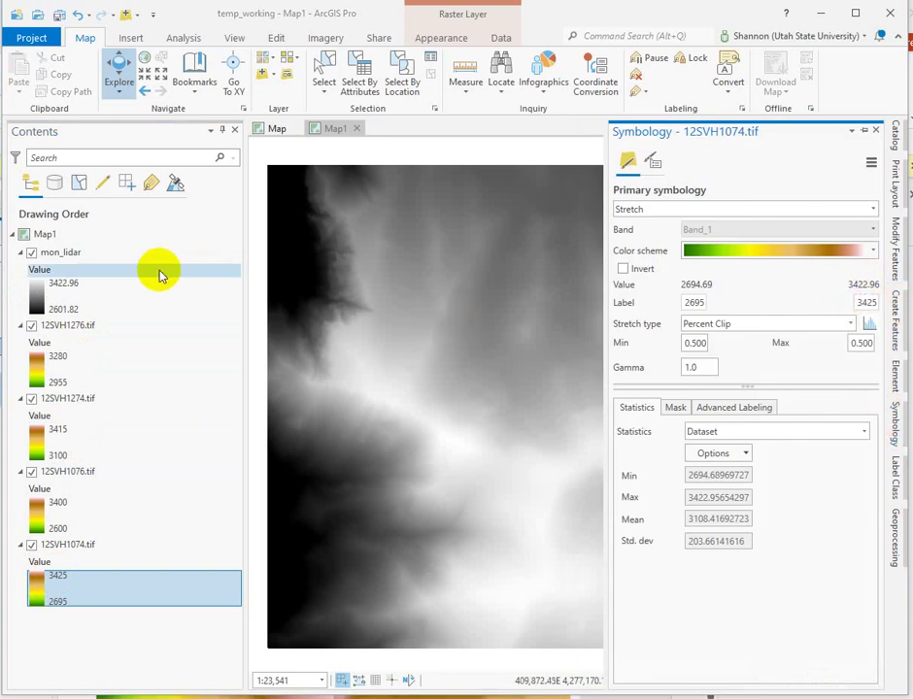
left_click(58, 289)
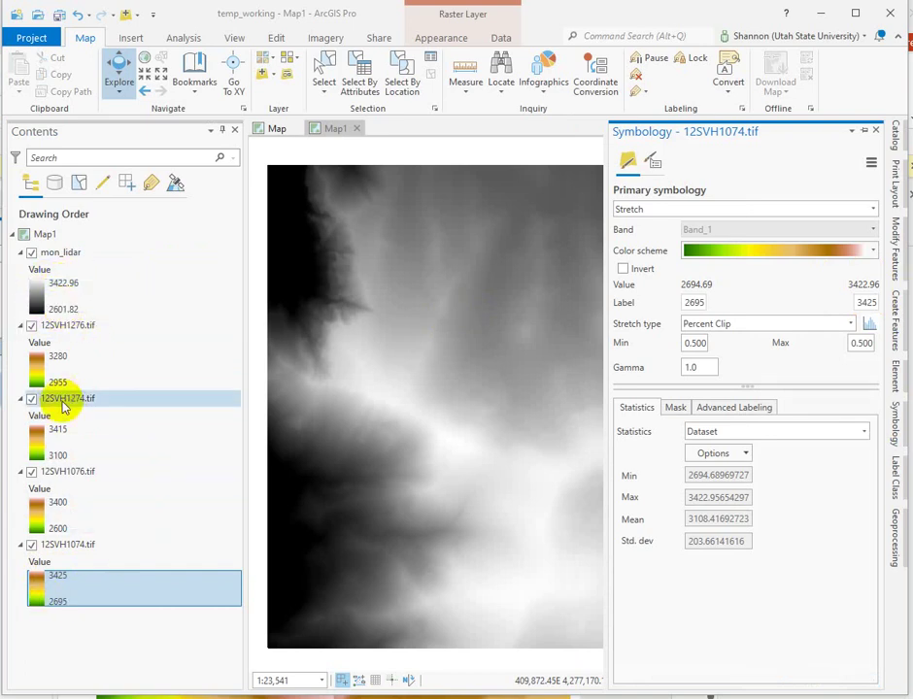
left_click(102, 641)
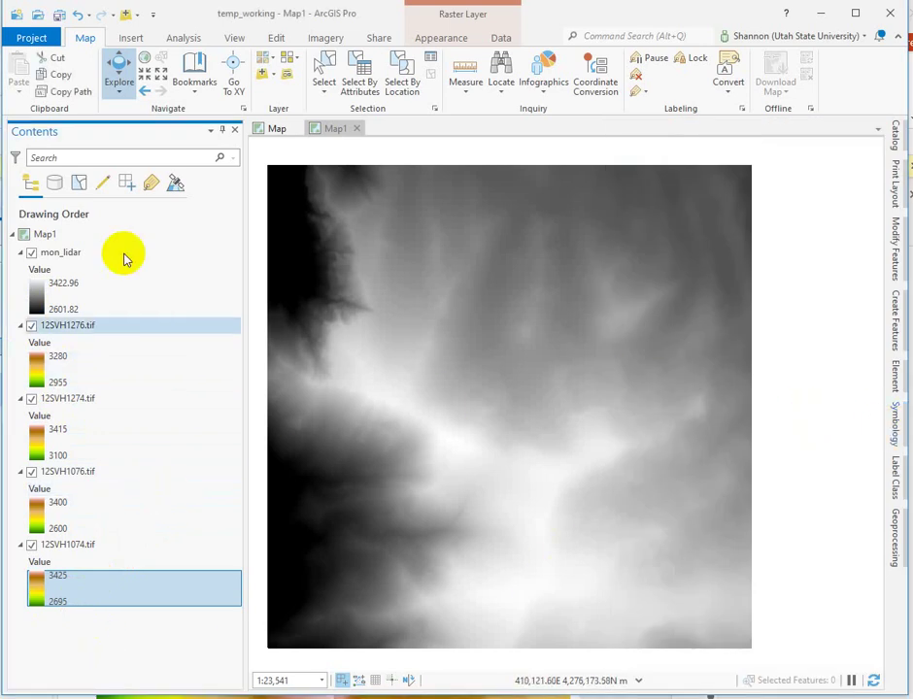
Apply the green-to-brown elevation colour scheme to mon_lidar and zoom out on the map.
left_click(62, 251)
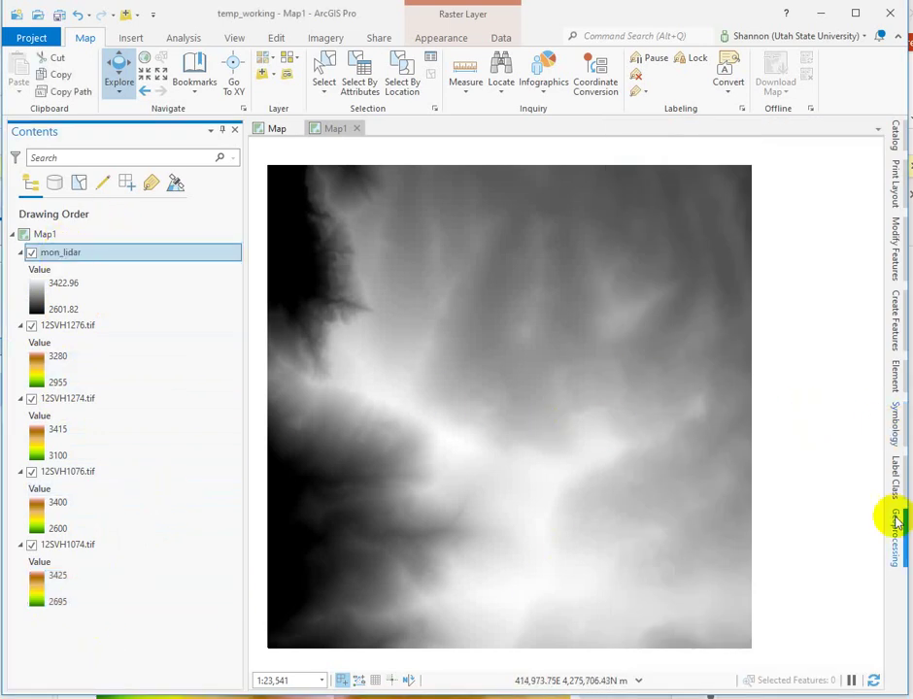
left_click(896, 427)
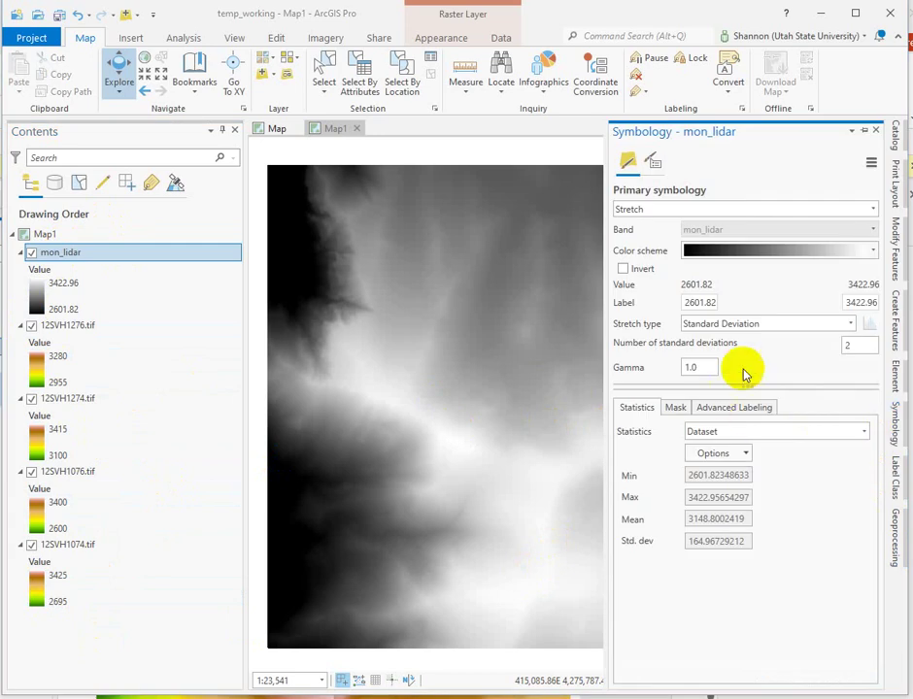
left_click(873, 251)
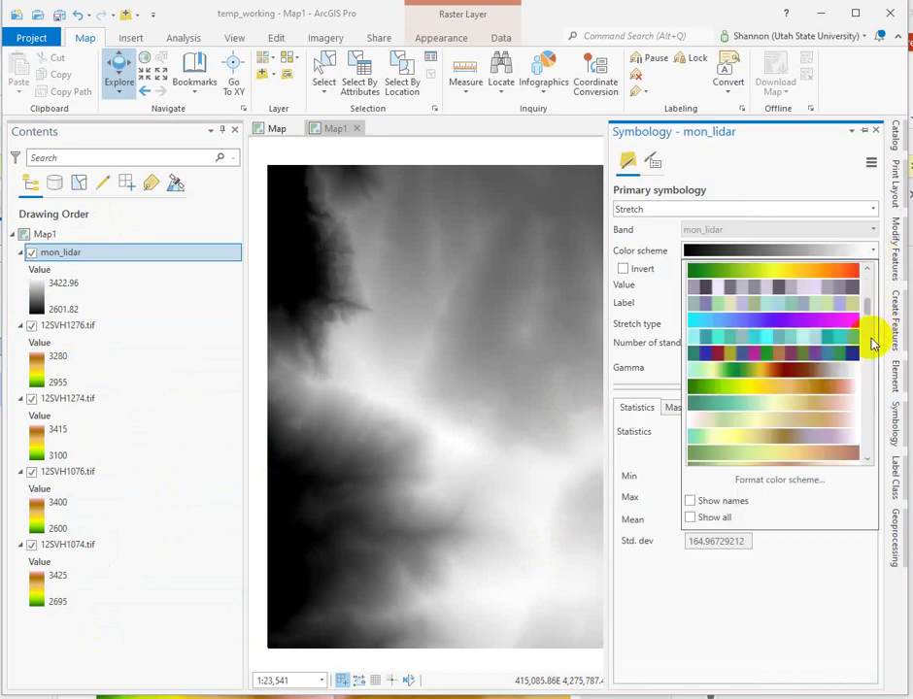
left_click(811, 387)
left_click(580, 563)
scroll(476, 455, "down", 2)
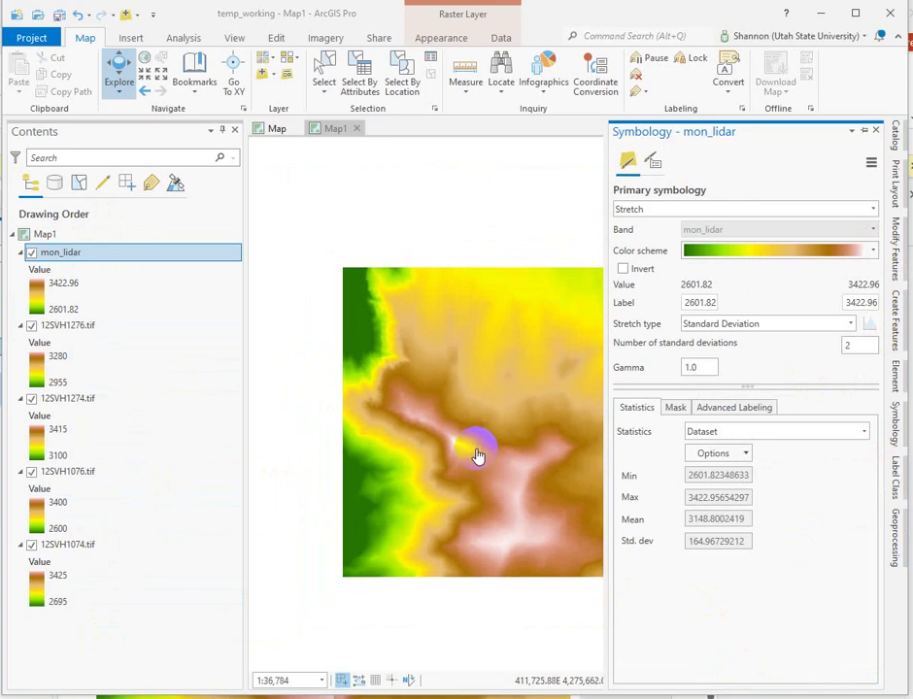